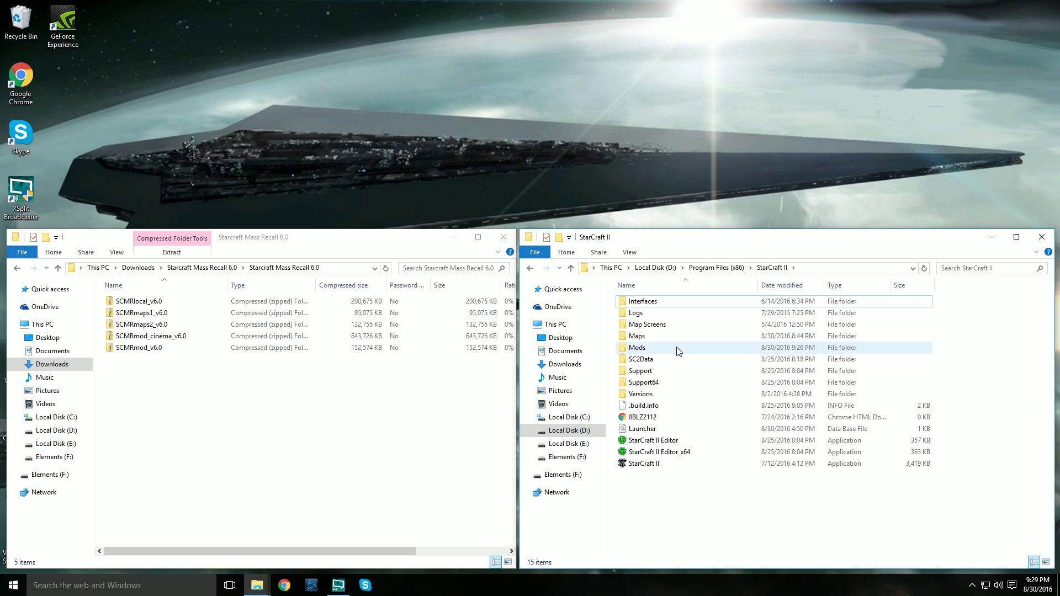
- Open the Mods folder inside D:\Program Files (x86)\StarCraft II
double_click(678, 350)
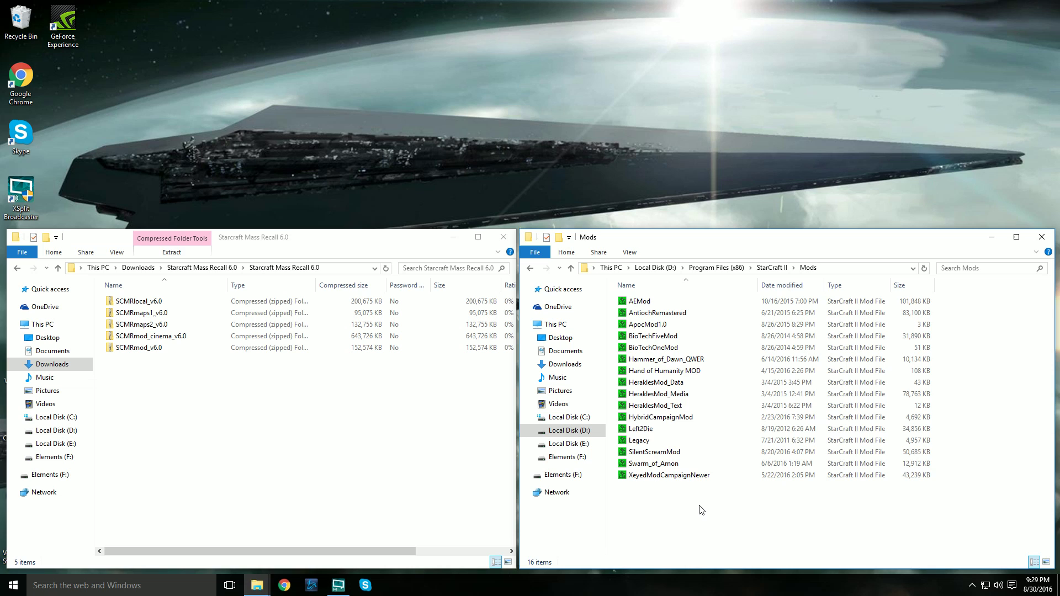
- Copy SCMRlocal from the SCMRlocal_v6.0 zip's Mods folder into the StarCraft II Mods folder
click(179, 303)
key(Return)
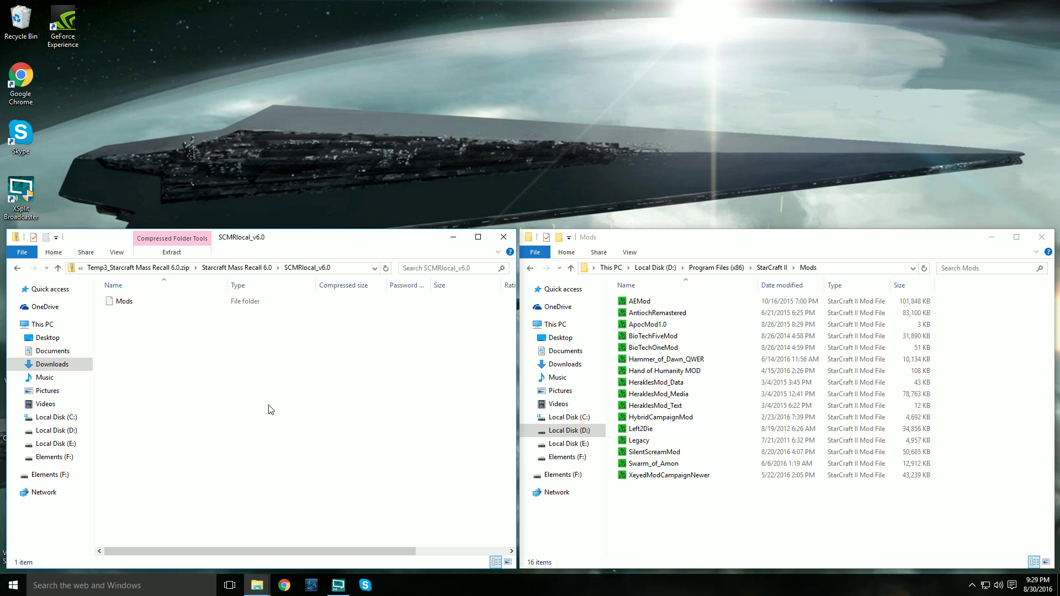
double_click(124, 301)
mouse_move(137, 302)
mouse_down()
mouse_move(225, 348)
mouse_move(718, 519)
mouse_up()
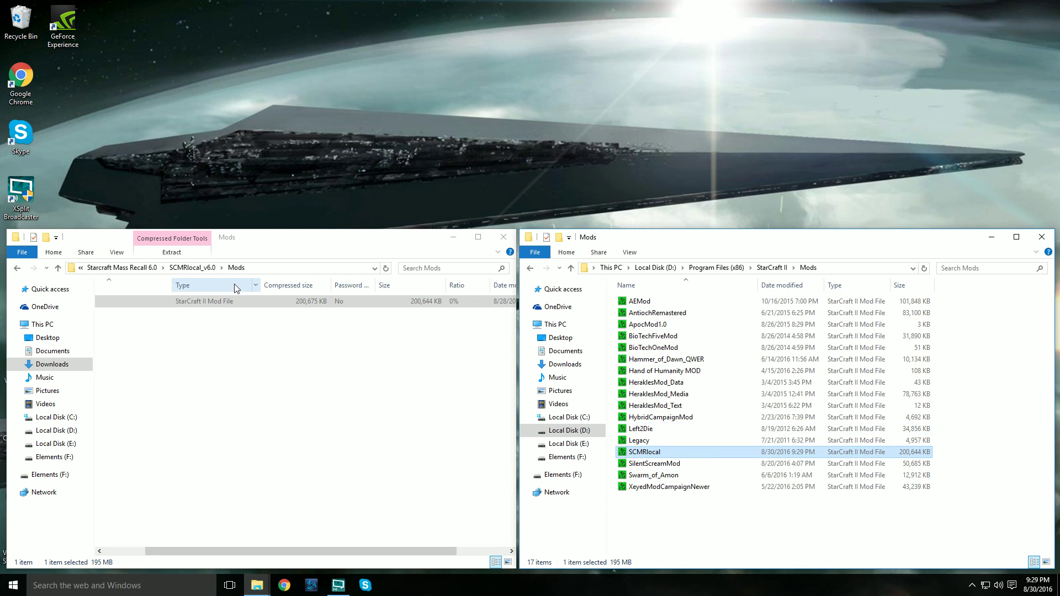
- Copy SCMRcinematics from the SCMRmod_cinema_v6.0 zip's Mods folder into StarCraft II Mods
click(17, 268)
click(17, 267)
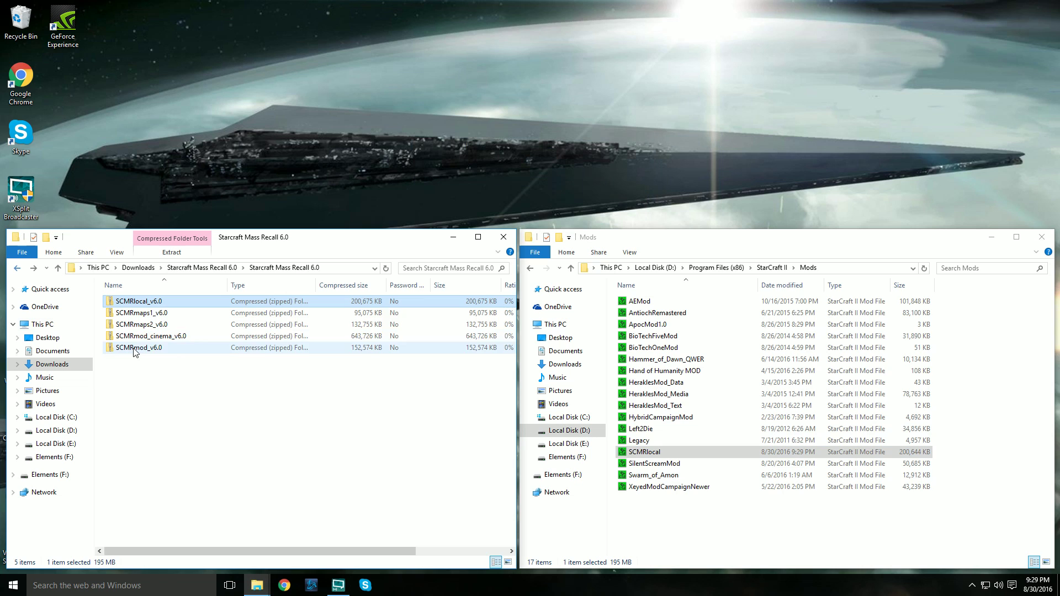
click(179, 338)
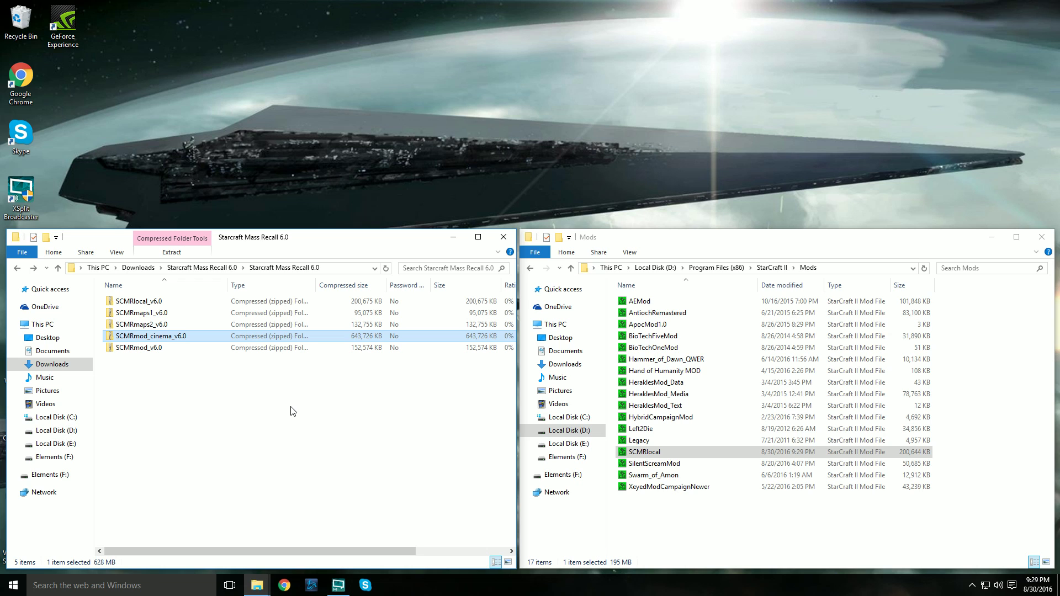
key(Return)
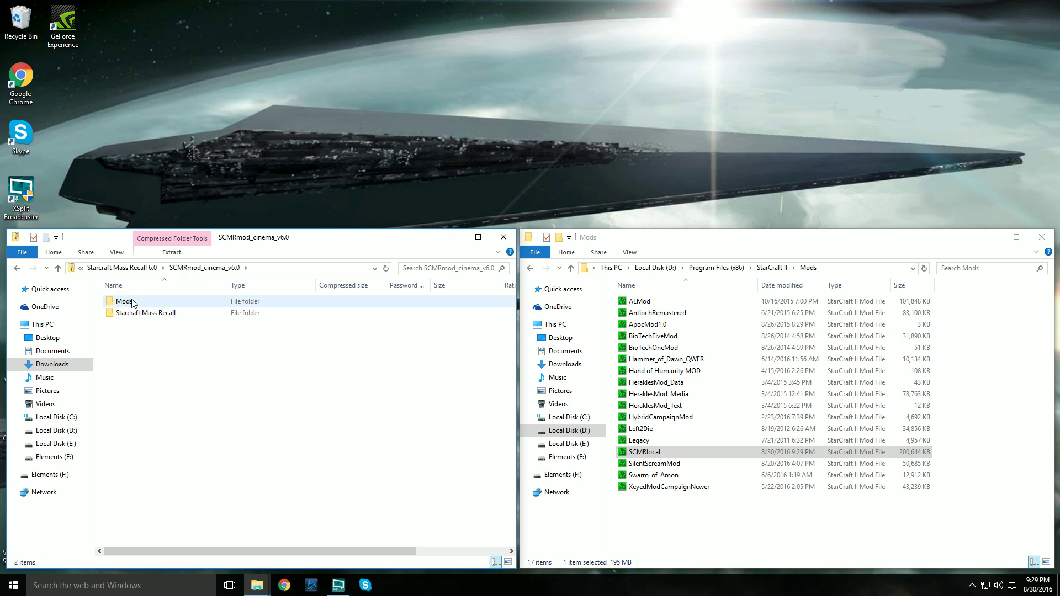
click(132, 303)
key(Return)
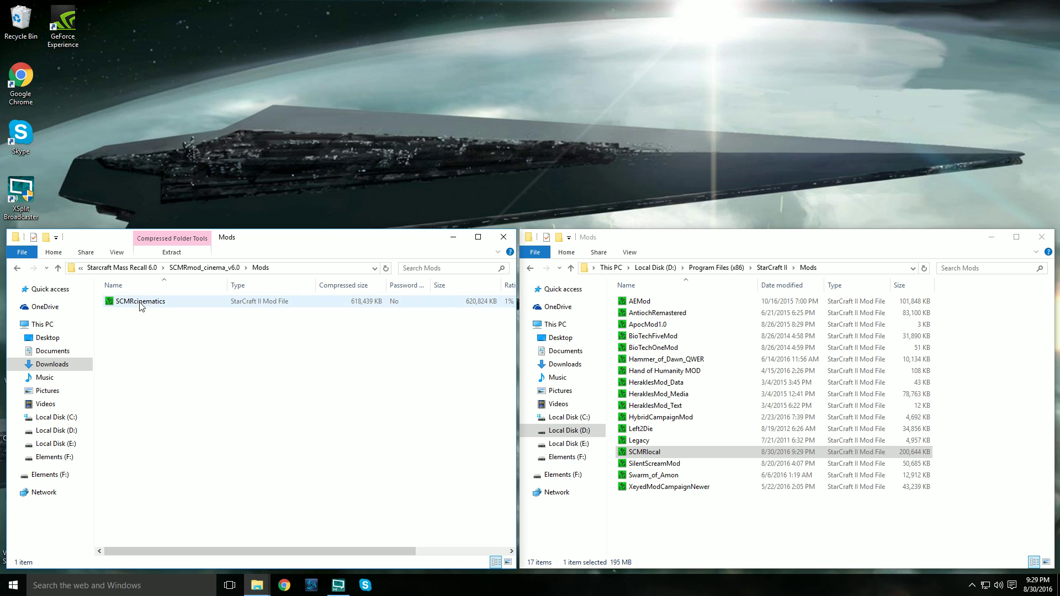
drag(141, 307, 764, 512)
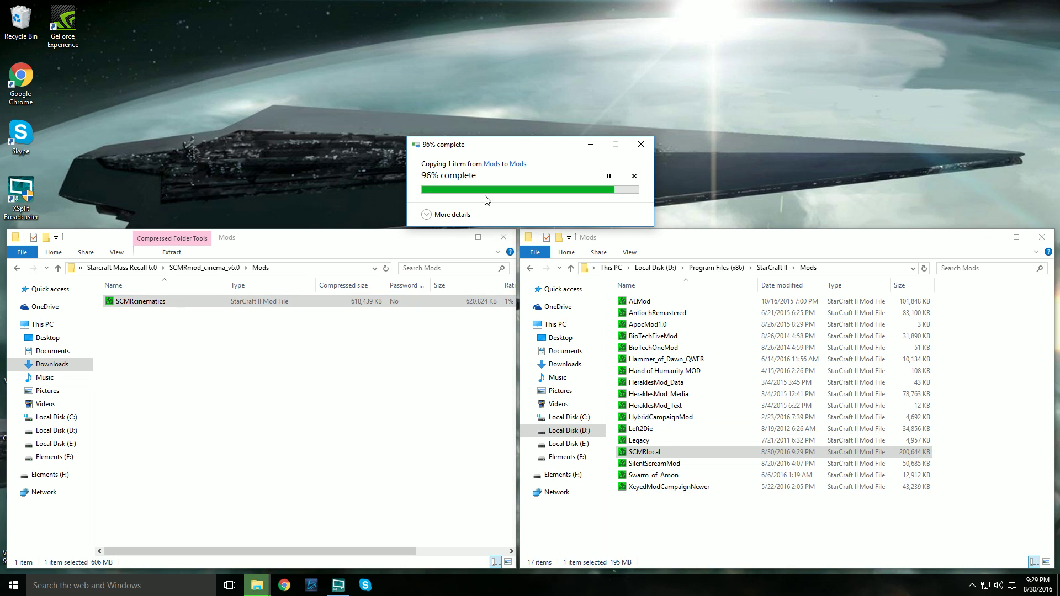
- Copy SCMRmod from the SCMRmod_v6.0 zip into StarCraft II Mods, then return to the StarCraft II folder
click(17, 268)
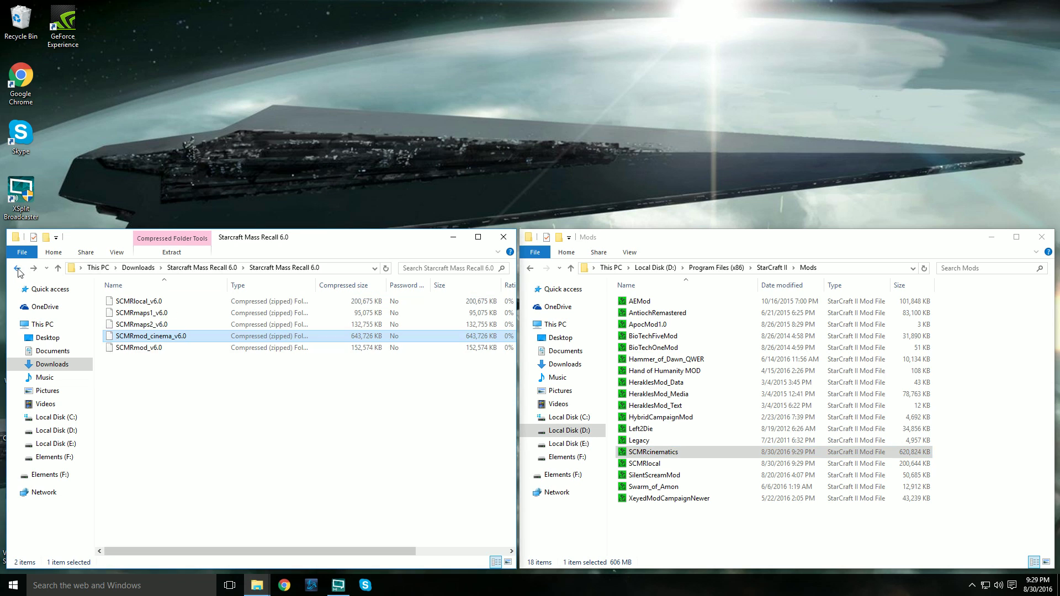
click(133, 351)
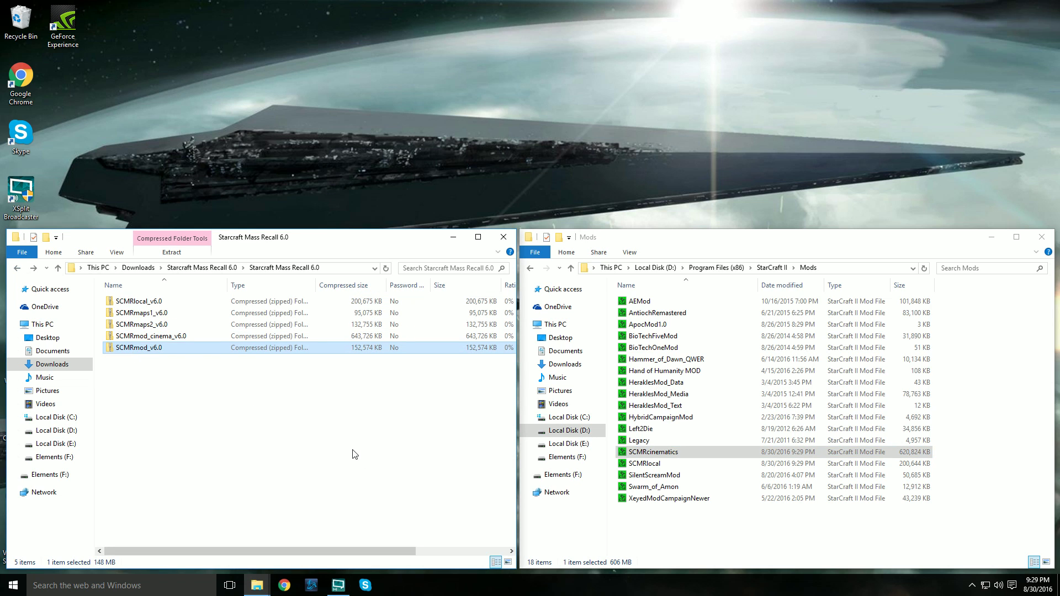
key(Return)
double_click(128, 302)
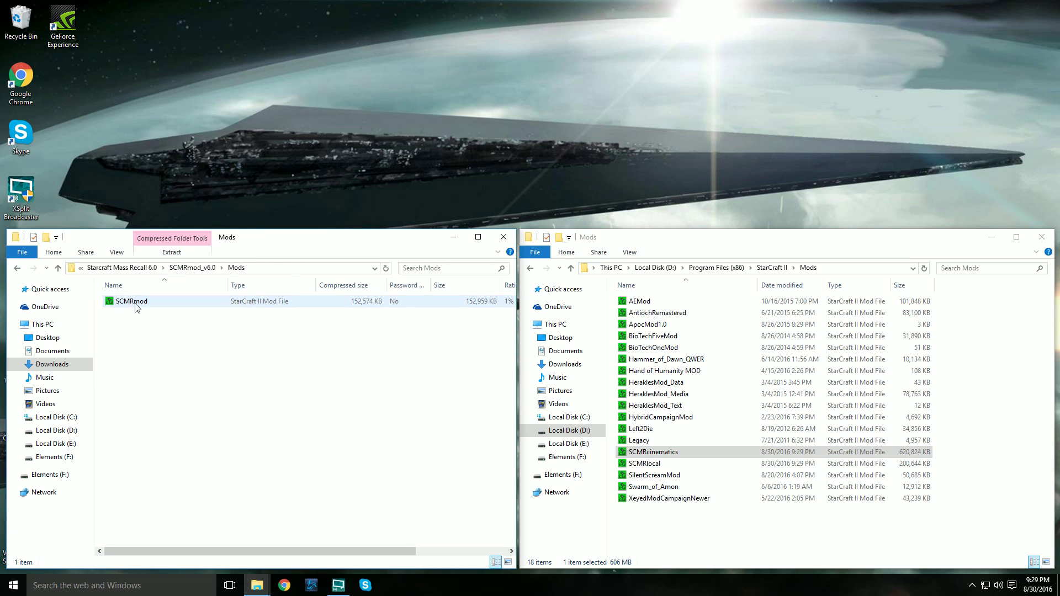
drag(137, 308, 753, 524)
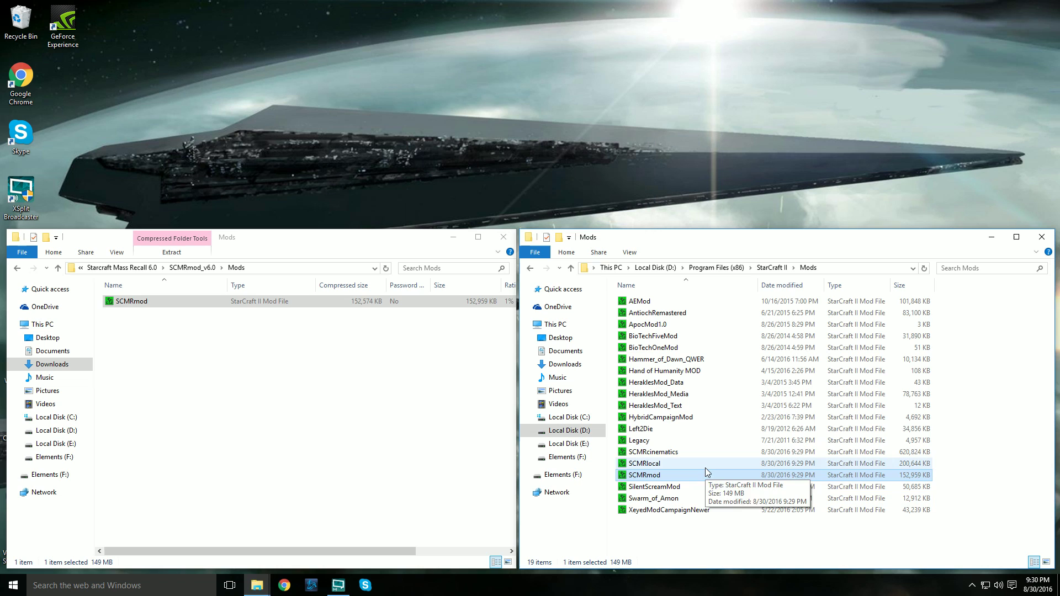
click(530, 268)
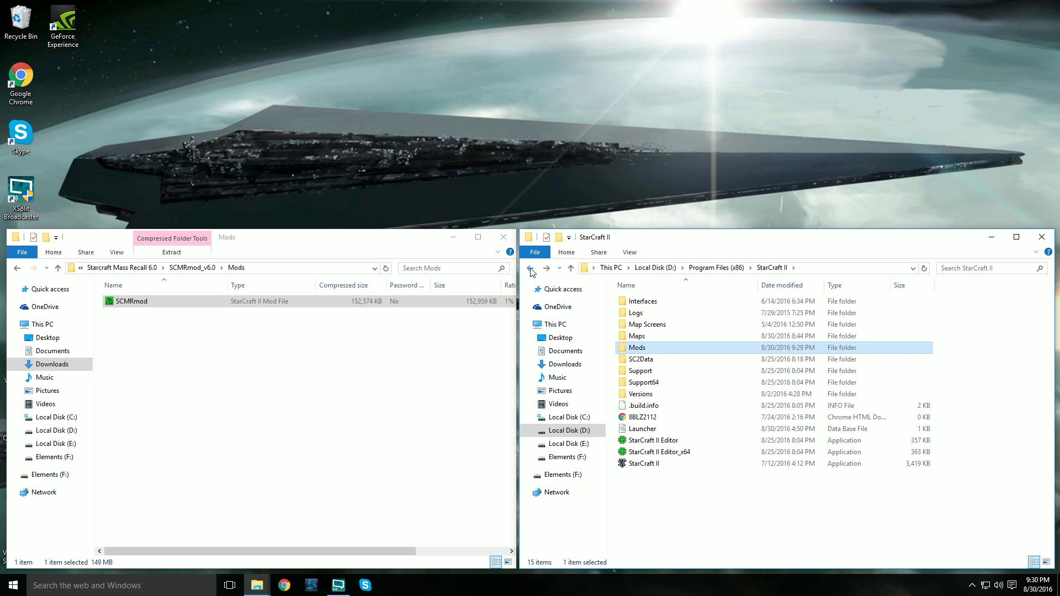
- Open the StarCraft II Maps folder and browse its contents
double_click(639, 336)
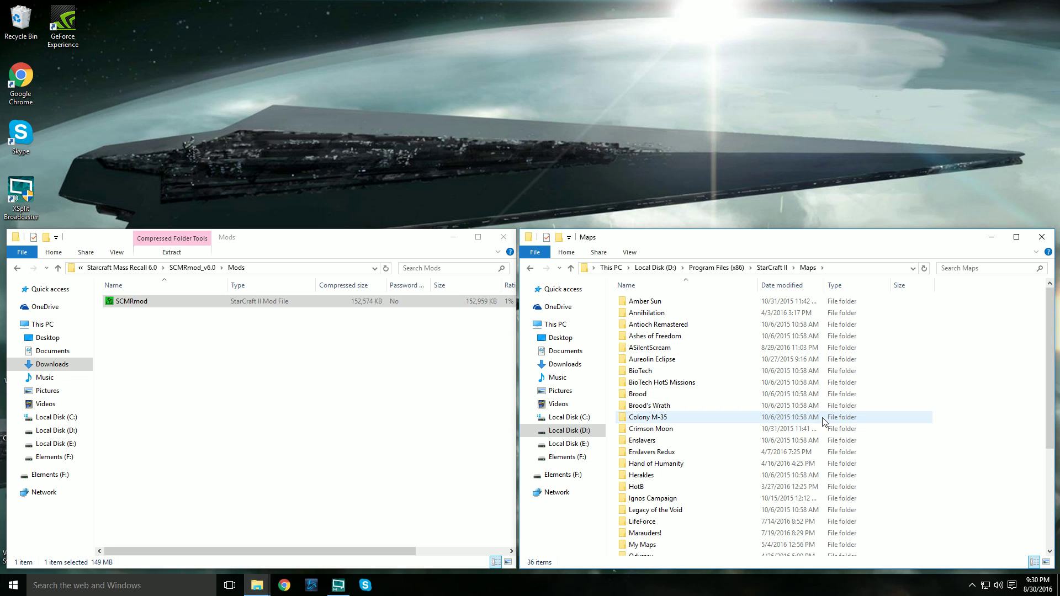
scroll(794, 425, down, 4)
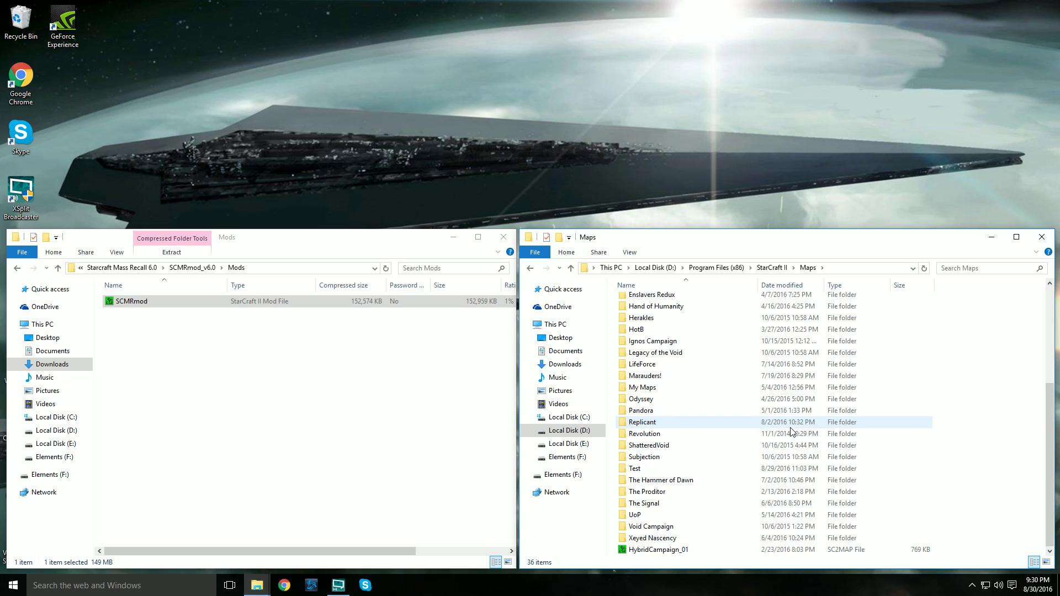
scroll(791, 429, up, 3)
scroll(791, 430, up, 2)
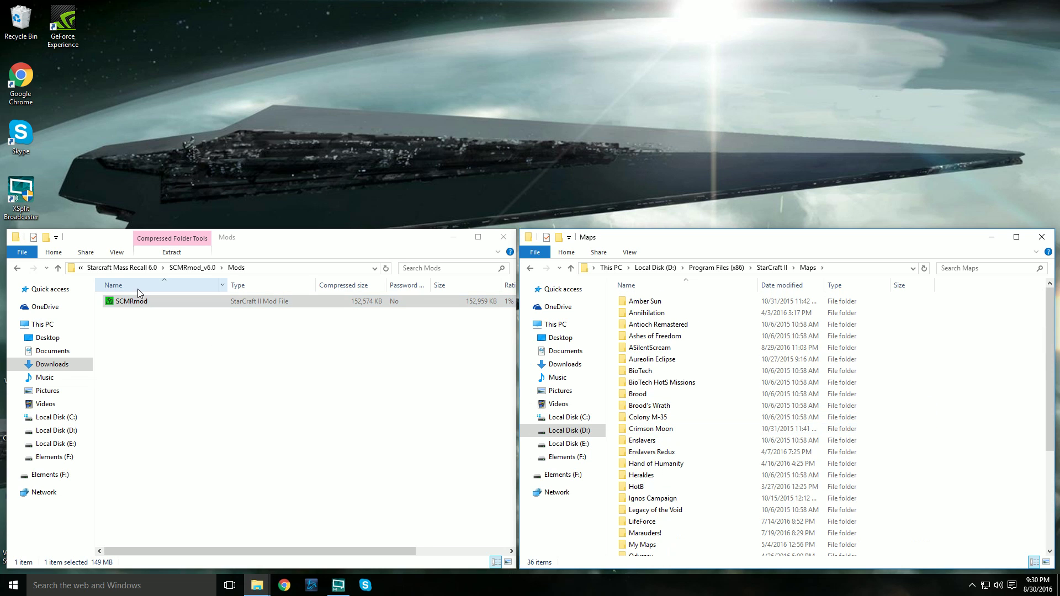
- Open the SCMRmaps1_v6.0 zip and look inside its Starcraft Mass Recall folder
click(17, 268)
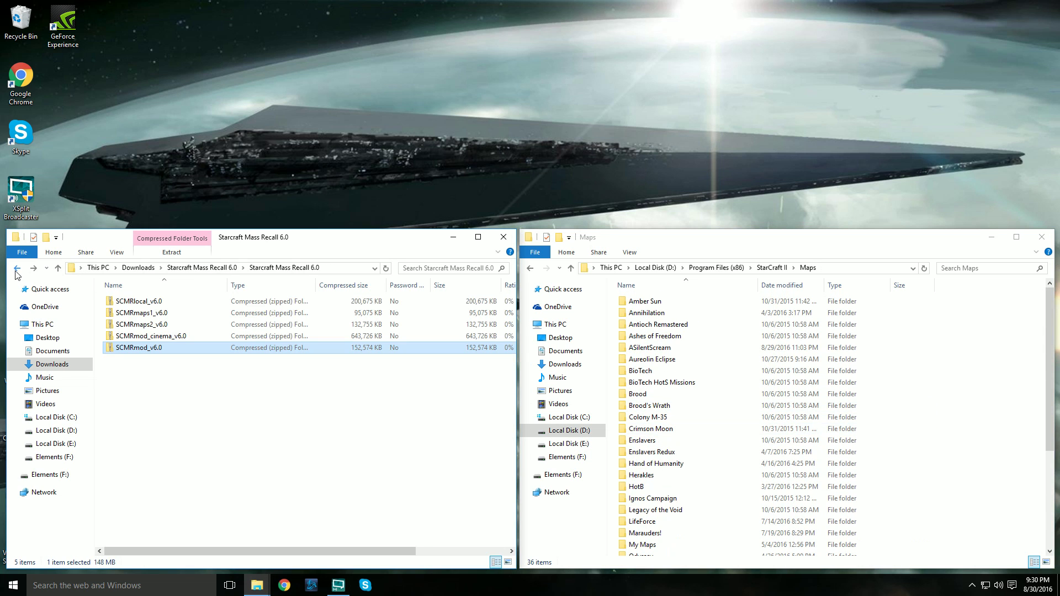
click(174, 312)
double_click(174, 313)
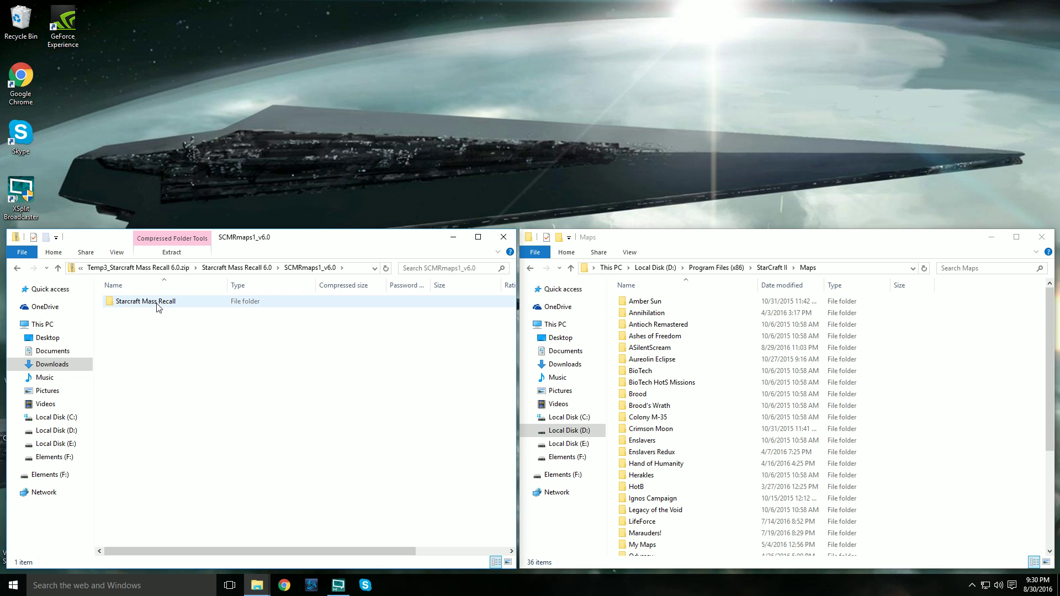
double_click(163, 307)
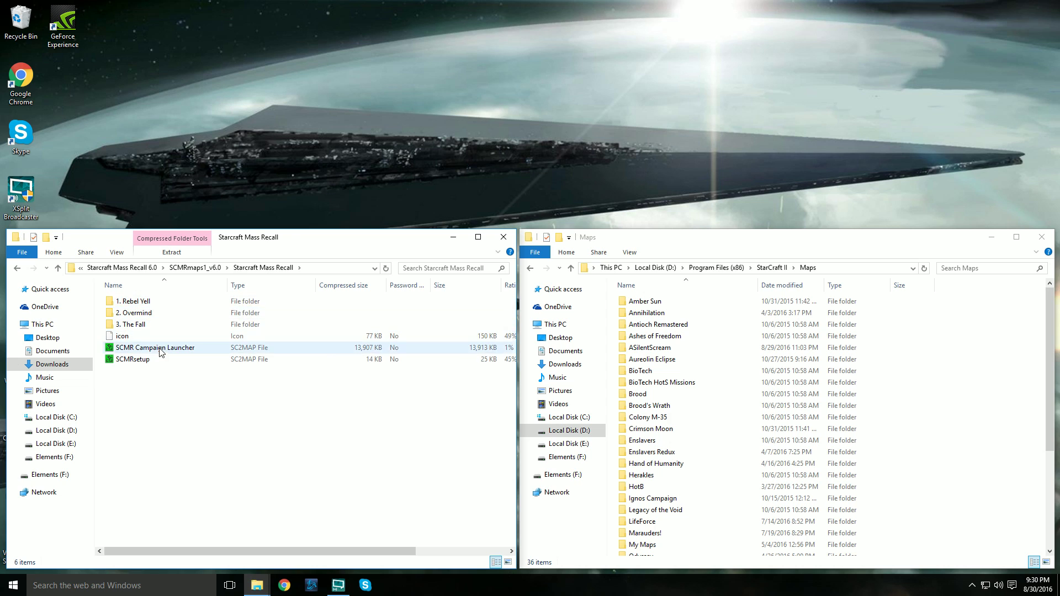
click(18, 268)
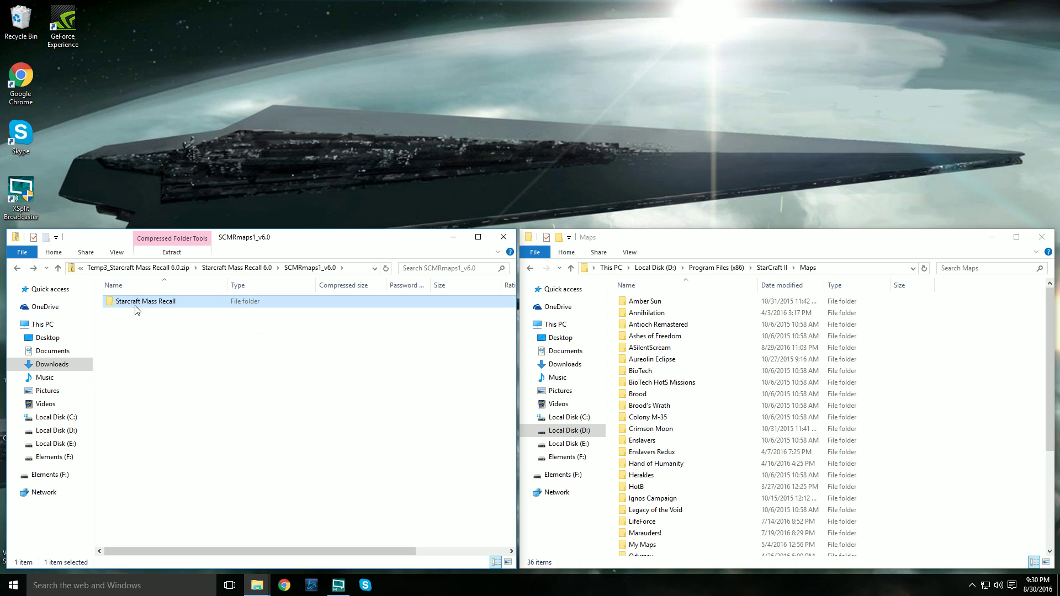
- Copy the Starcraft Mass Recall folder from SCMRmaps1_v6.0 into Maps and open it there
mouse_move(160, 304)
mouse_down()
mouse_move(192, 318)
mouse_move(974, 413)
mouse_up()
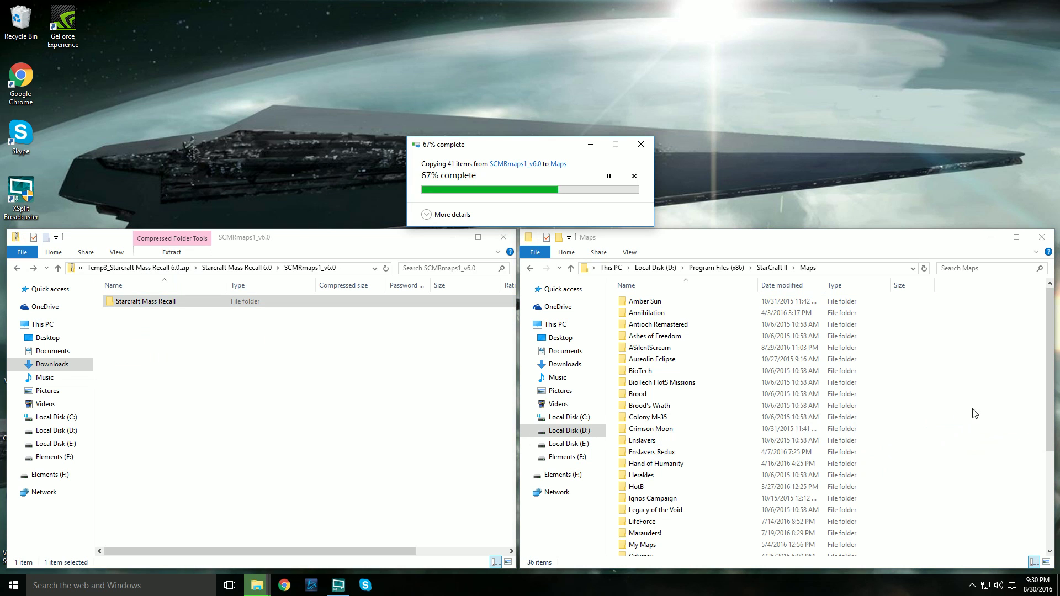
drag(1052, 377, 1041, 379)
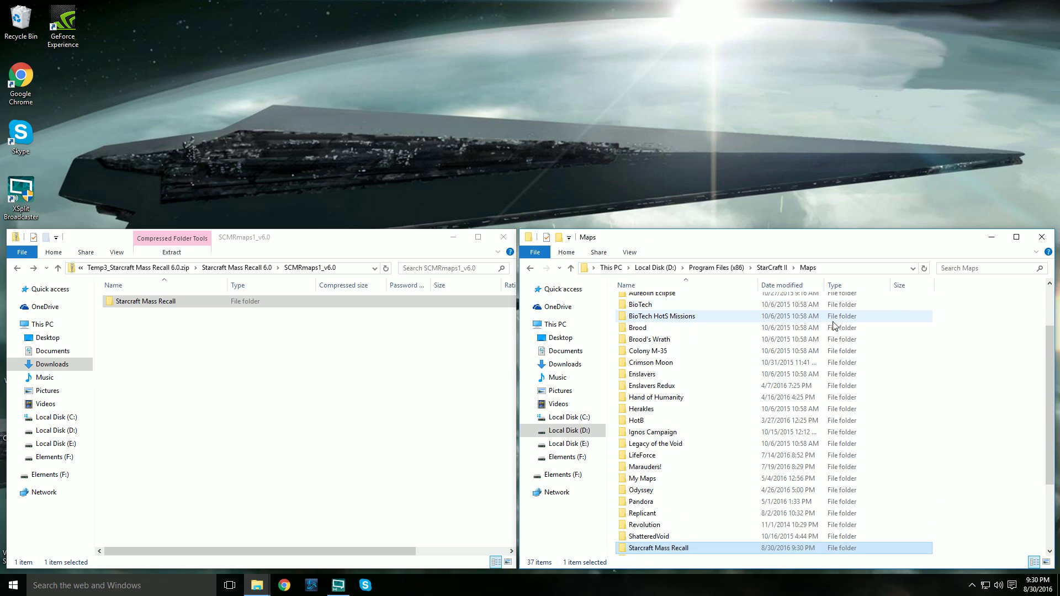
scroll(945, 375, down, 1)
scroll(944, 374, down, 1)
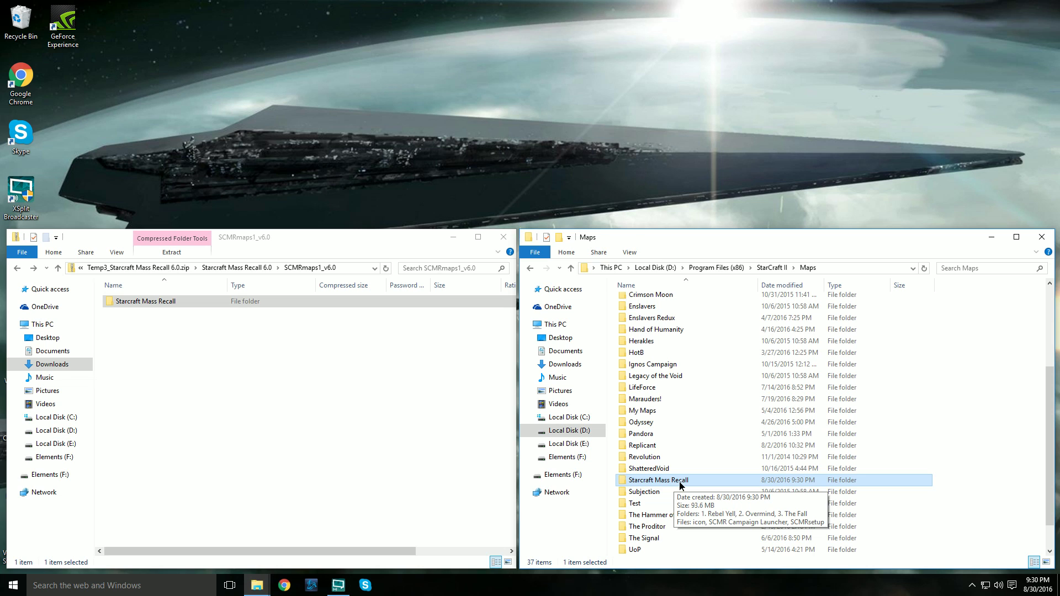
double_click(679, 481)
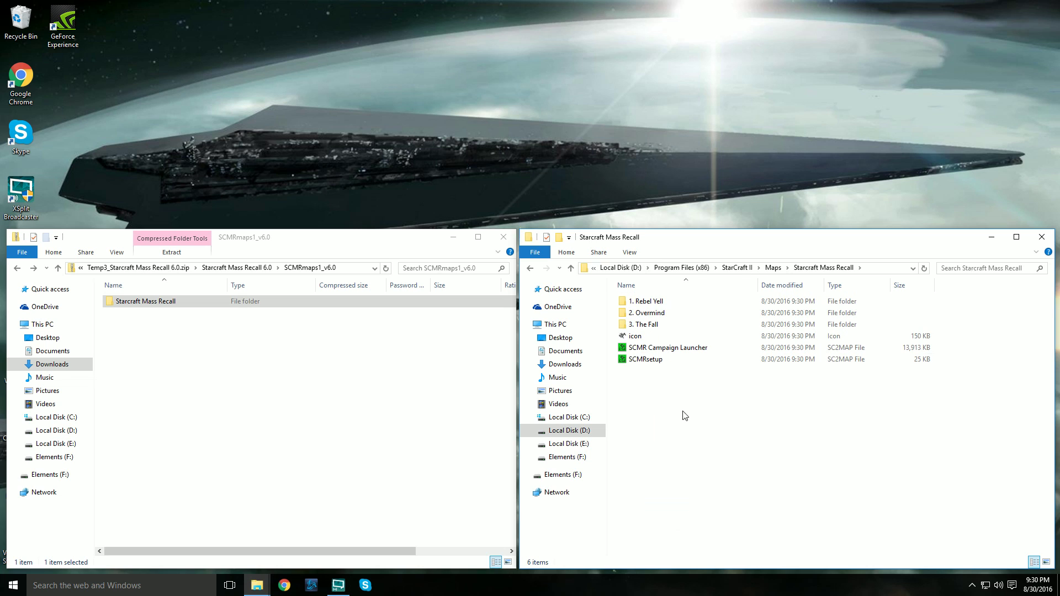
- Copy The Stand, The Iron Fist, Queen of Blades and Extras from SCMRmaps2_v6.0 into Maps\Starcraft Mass Recall
click(18, 270)
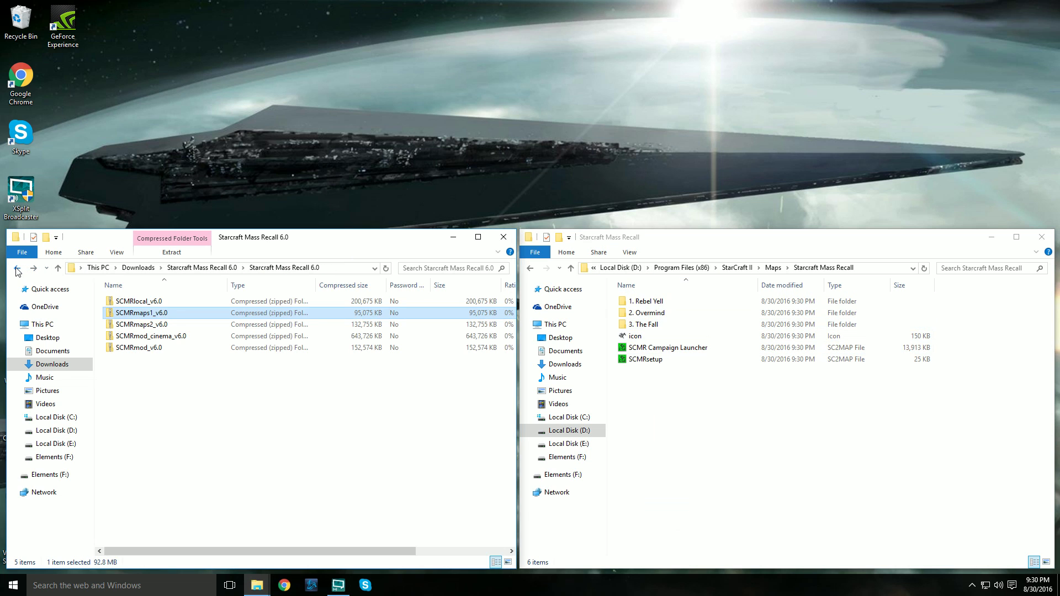
click(155, 326)
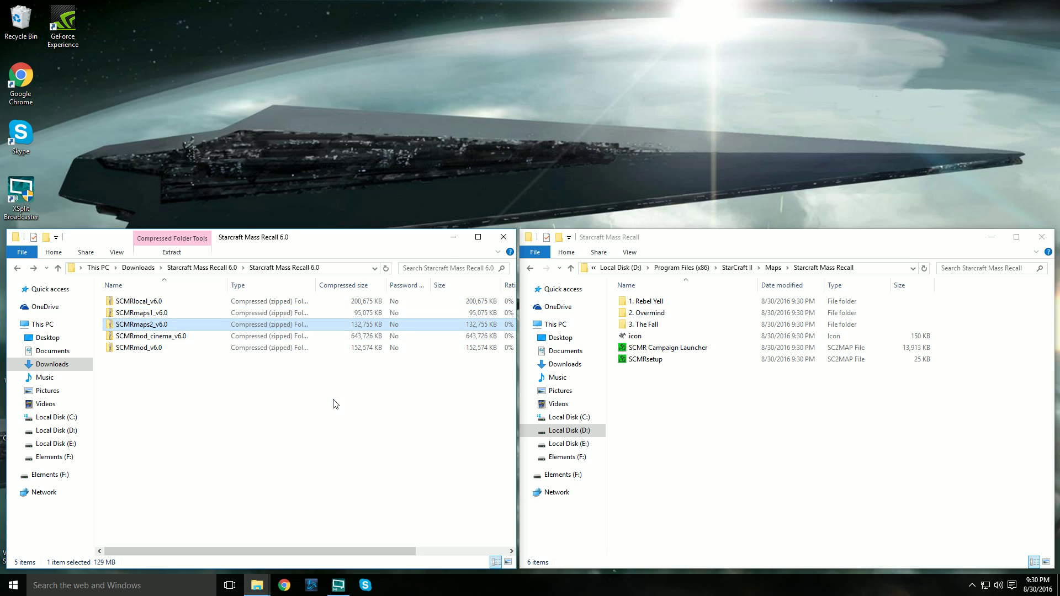
key(Return)
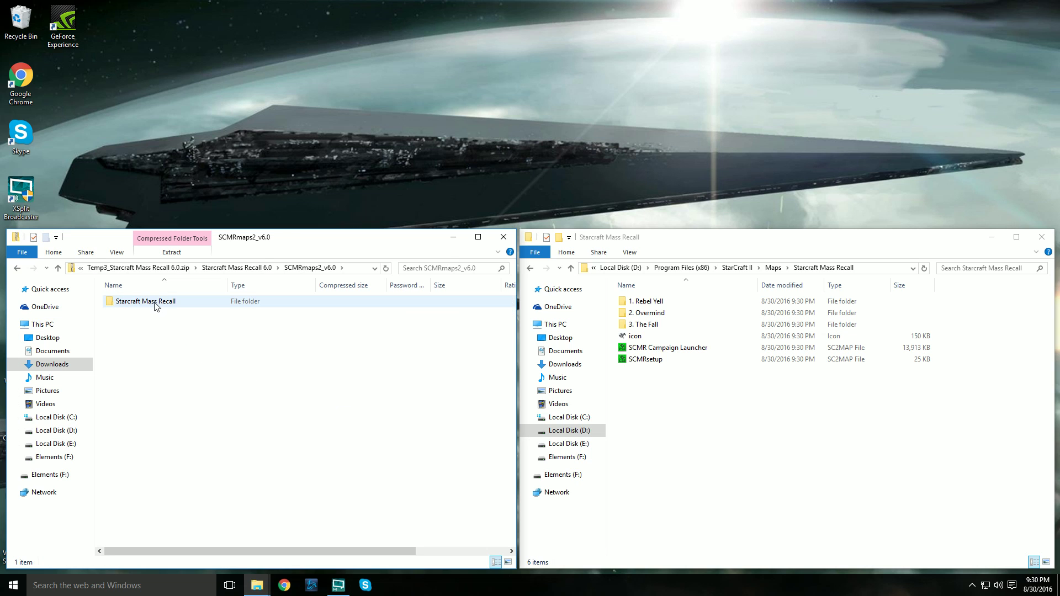
double_click(158, 306)
click(134, 301)
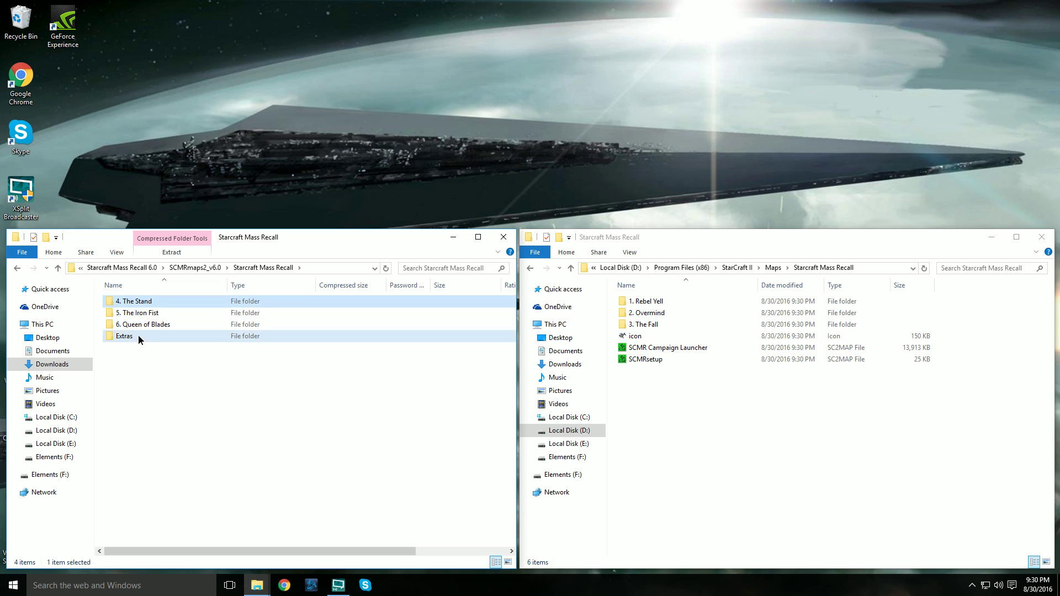
shift+click(138, 334)
mouse_move(138, 334)
mouse_down()
mouse_move(713, 439)
mouse_move(778, 505)
mouse_up()
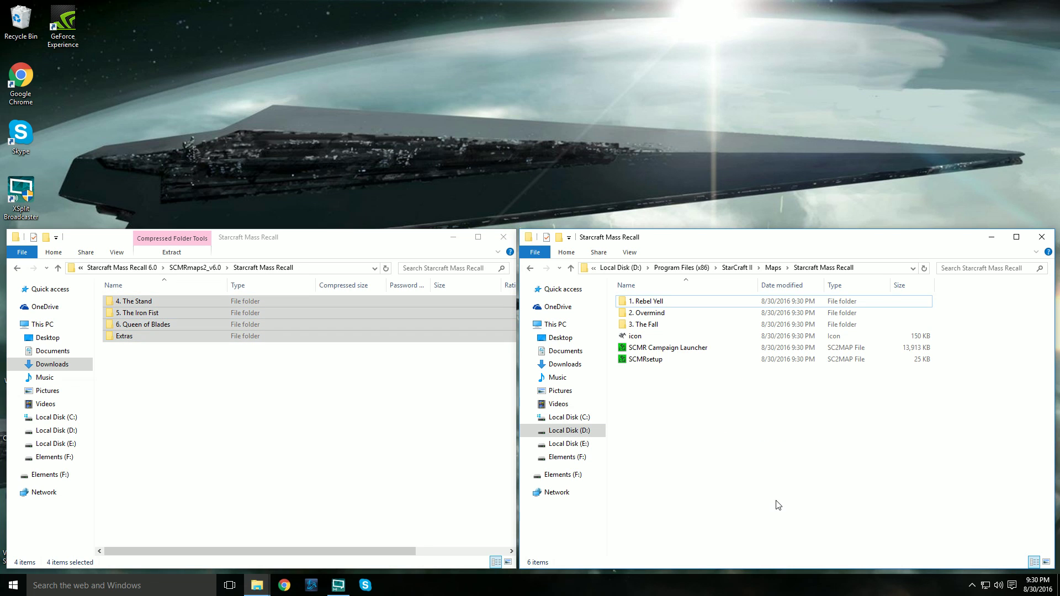
key(ctrl+v)
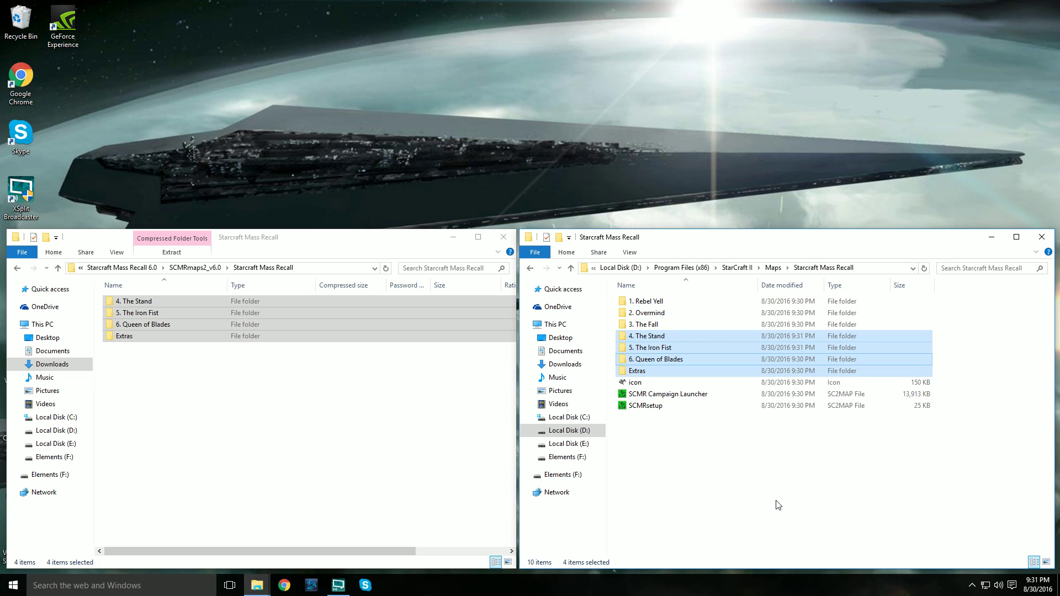
- Reopen Maps\Starcraft Mass Recall to verify the four copied folders
click(737, 267)
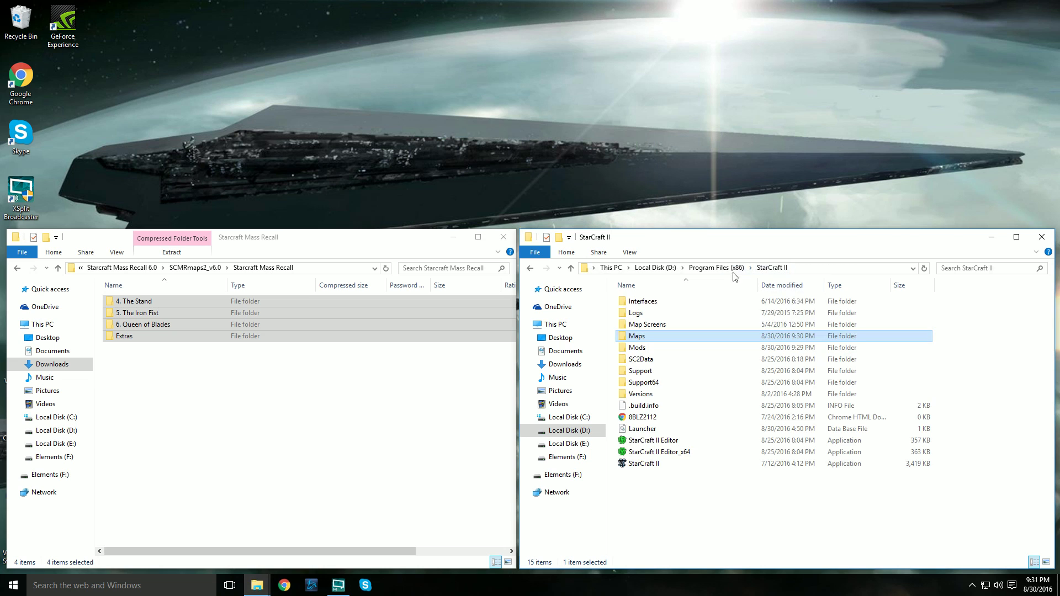
double_click(655, 336)
scroll(718, 379, down, 3)
scroll(725, 381, down, 2)
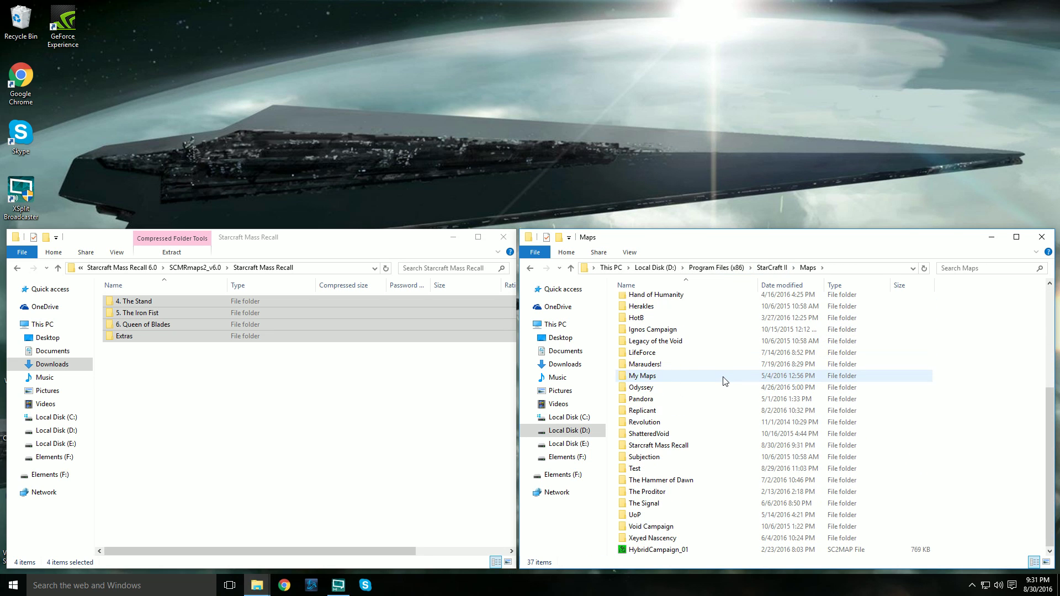
double_click(675, 448)
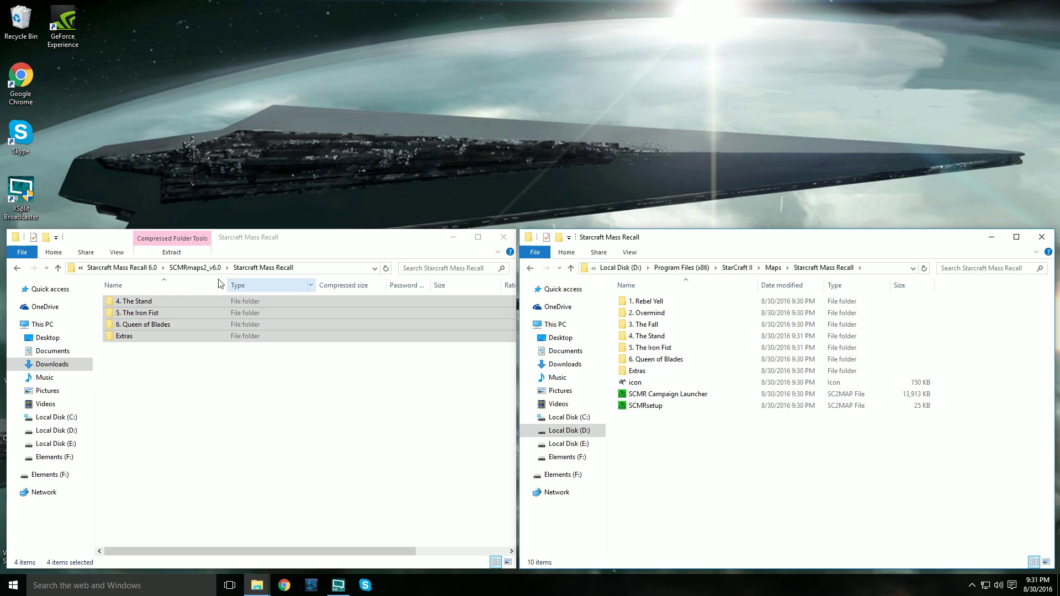
- Open the Starcraft Mass Recall folder inside the SCMRmod_cinema_v6.0 archive
click(18, 268)
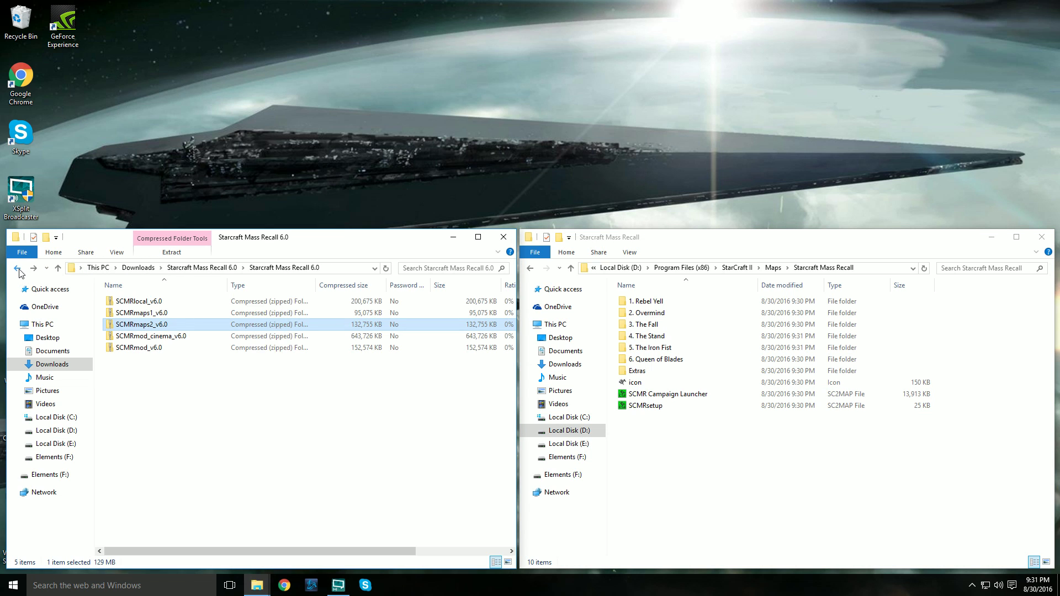
click(136, 338)
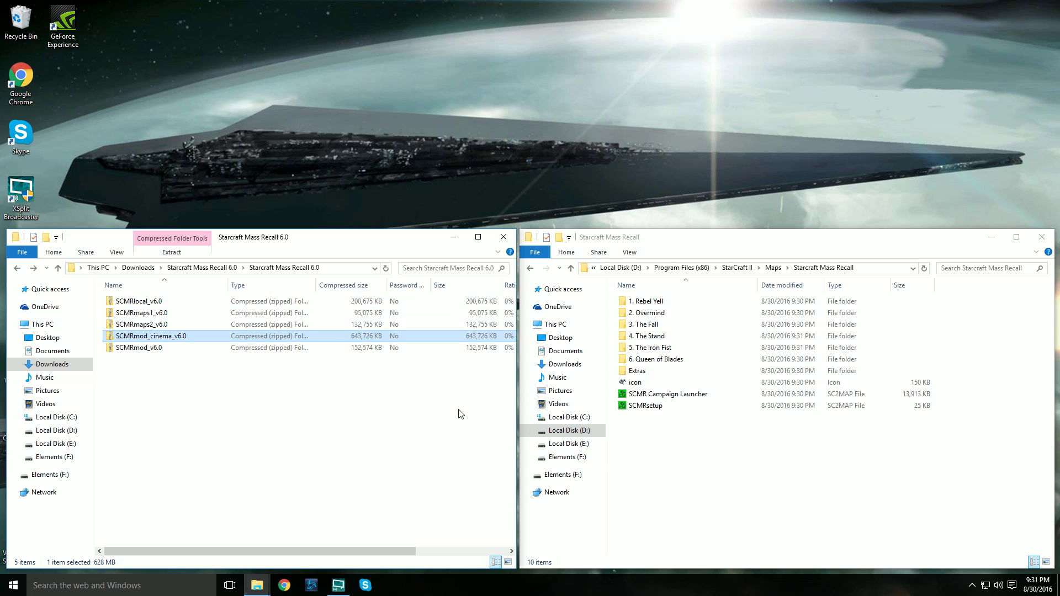
key(Return)
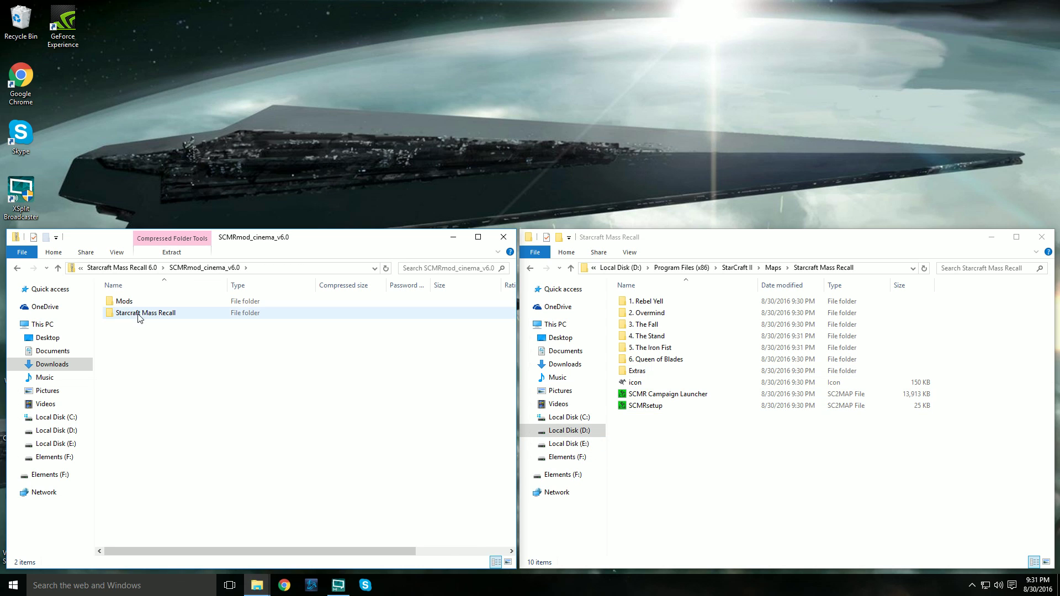
double_click(143, 315)
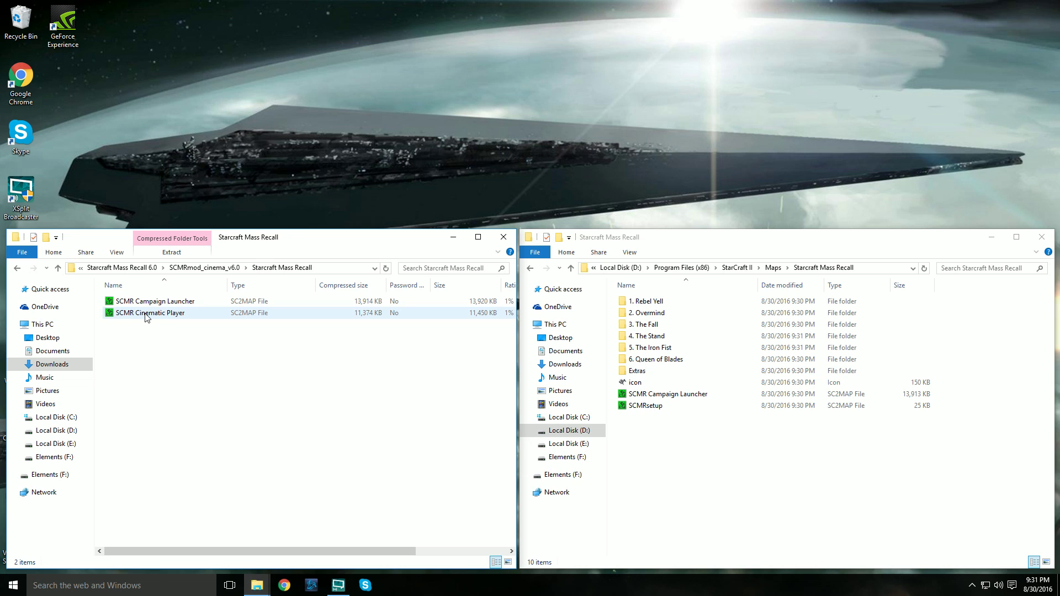
- Copy SCMR Campaign Launcher and SCMR Cinematic Player into the maps folder, replacing the old launcher
click(145, 315)
shift+click(163, 307)
mouse_move(162, 308)
mouse_down()
mouse_move(729, 461)
mouse_move(720, 461)
mouse_up()
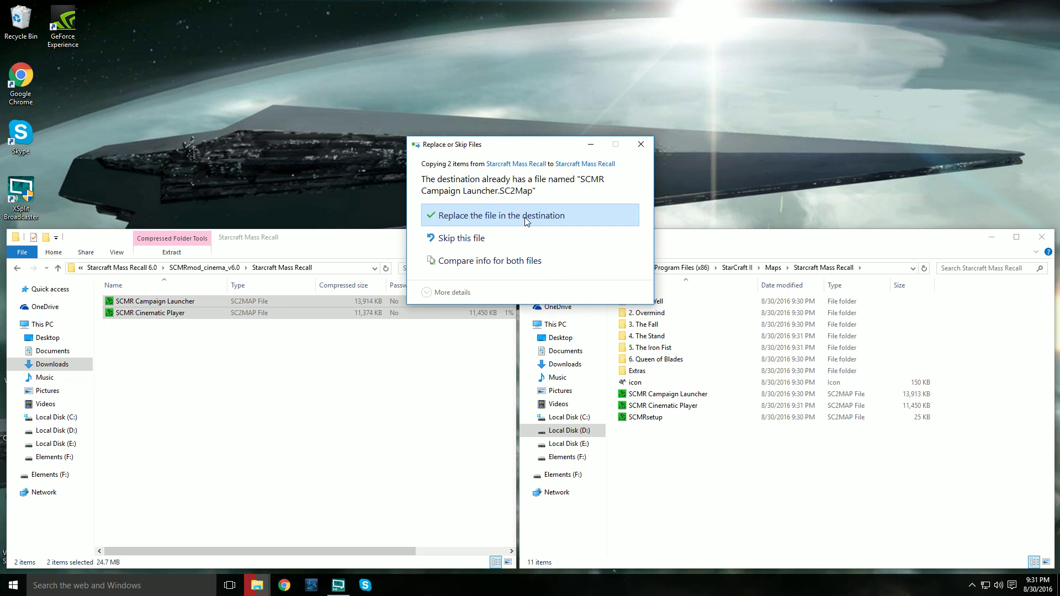
click(526, 218)
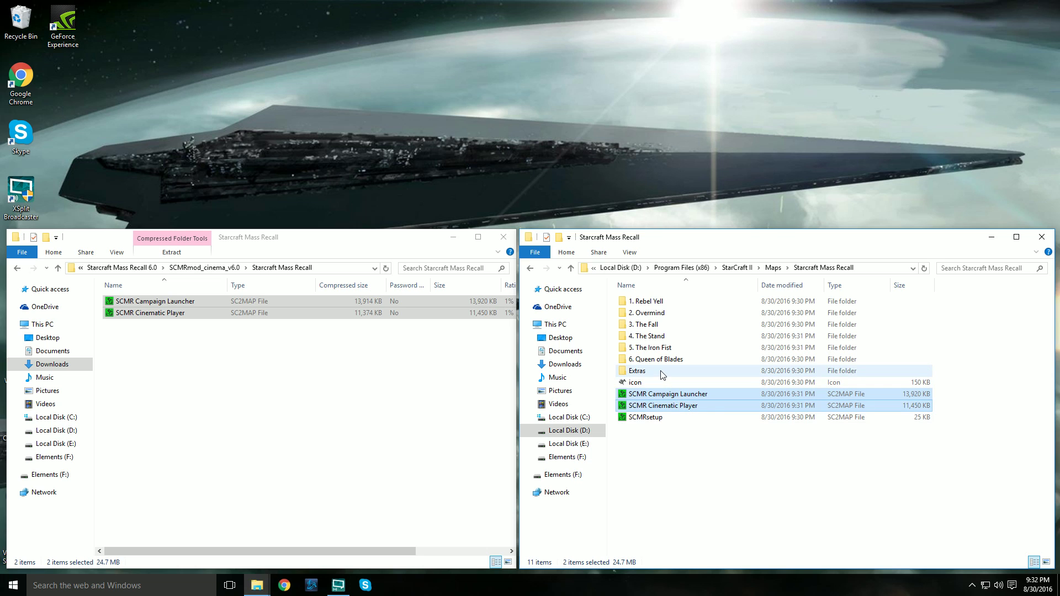
click(682, 442)
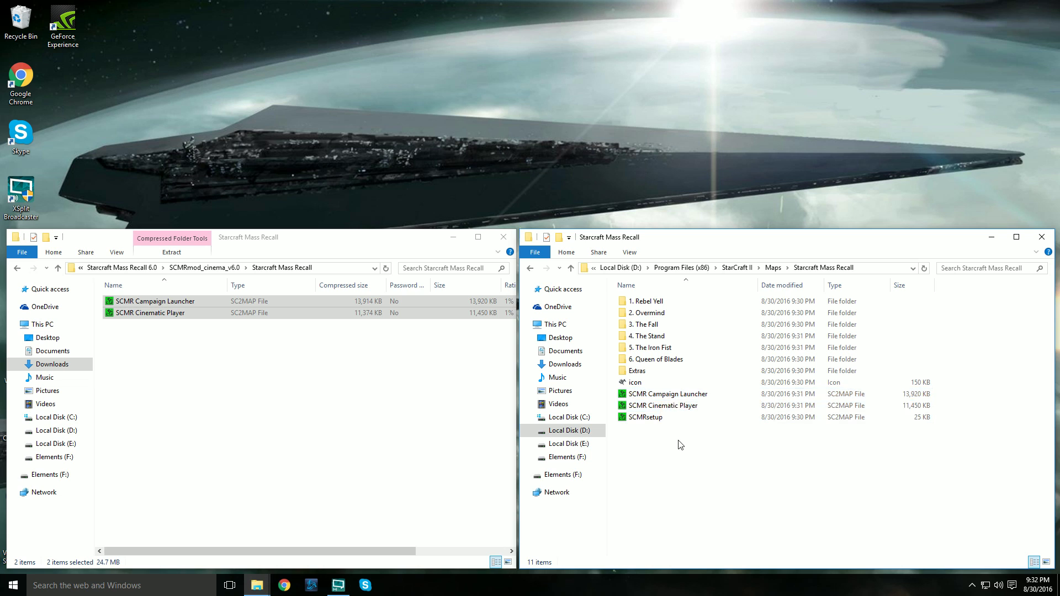
- Open SCMR Campaign Launcher in the StarCraft II Editor and run Test Document
double_click(691, 394)
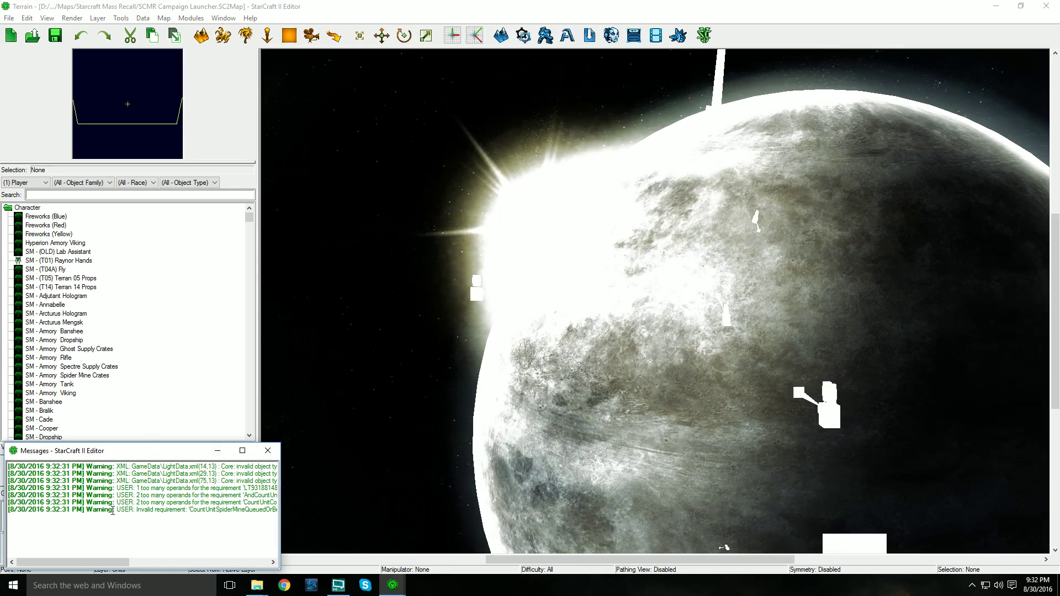
click(704, 36)
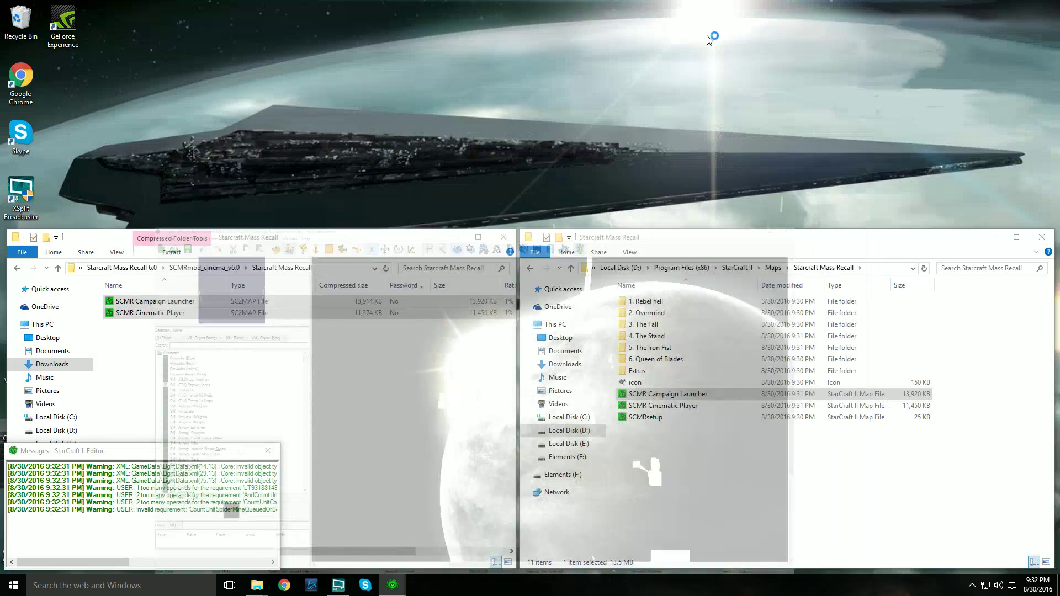